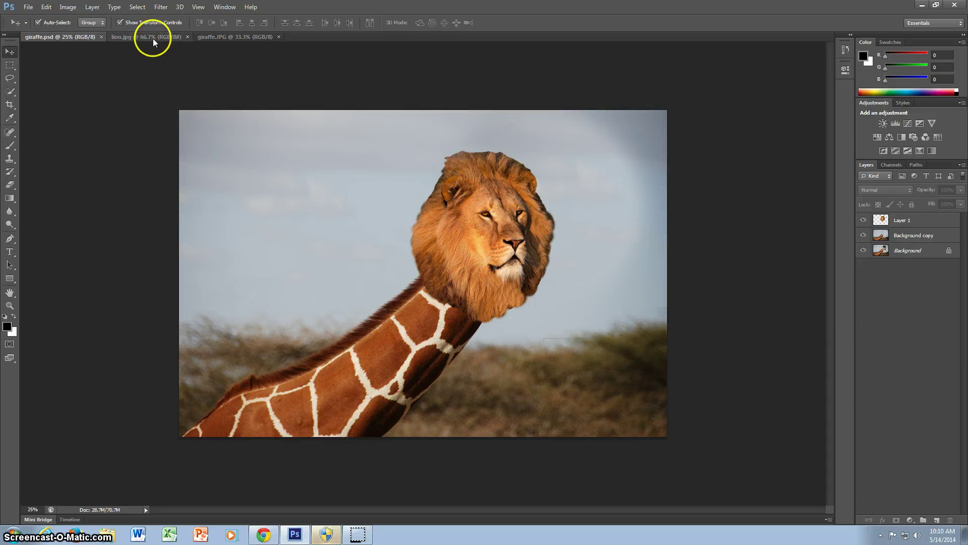
Bring up giraffe.JPG and ready the Clone Stamp tool with a 1200 px brush.
click(223, 37)
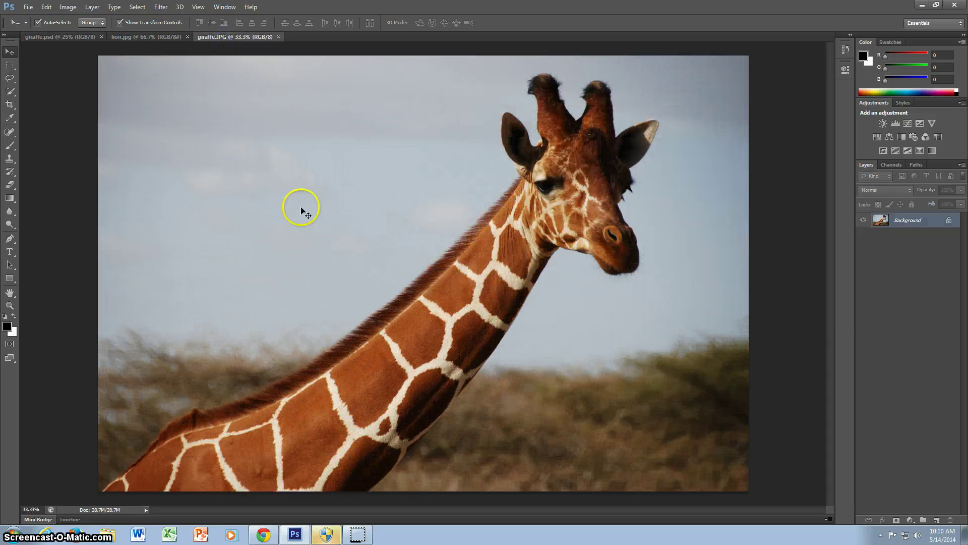
click(10, 158)
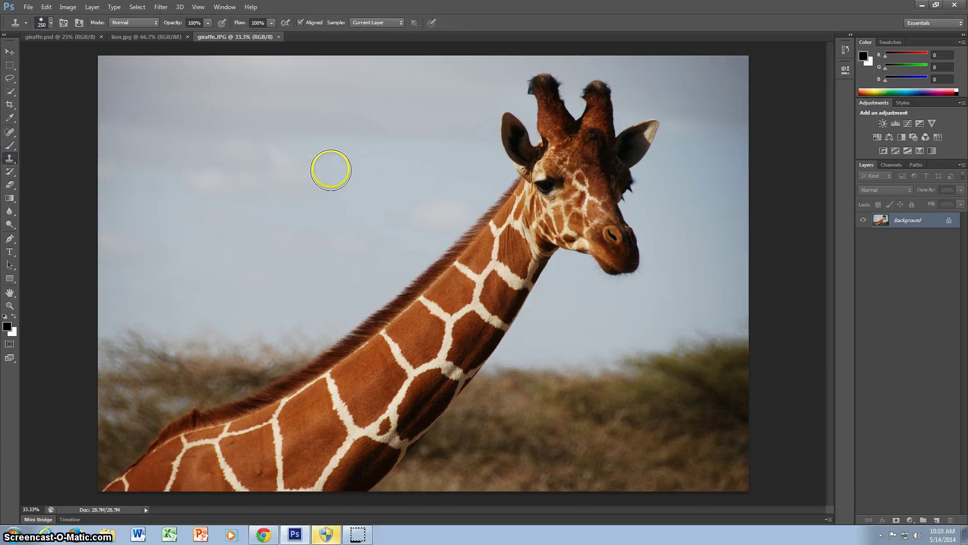
key(bracketright)
key(bracketright)
key(bracketright)
key(bracketright)
key(bracketright)
key(bracketright)
key(bracketright)
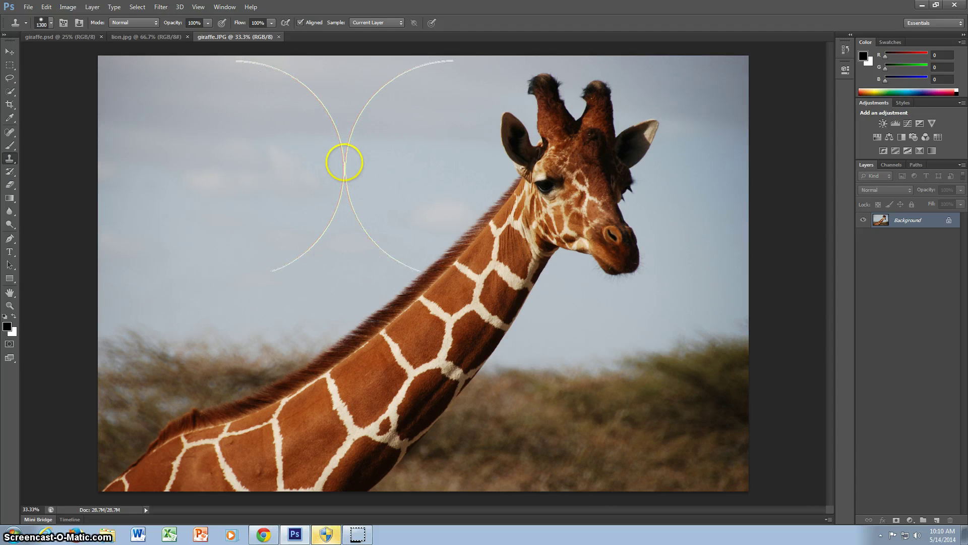
key(bracketleft)
key(bracketleft)
key(bracketleft)
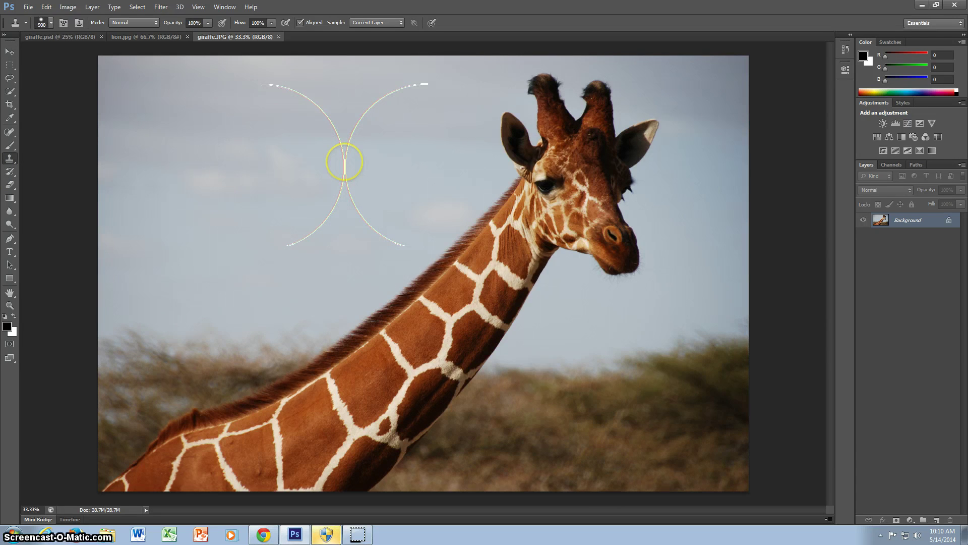
key(bracketright)
key(bracketright)
key(bracketright)
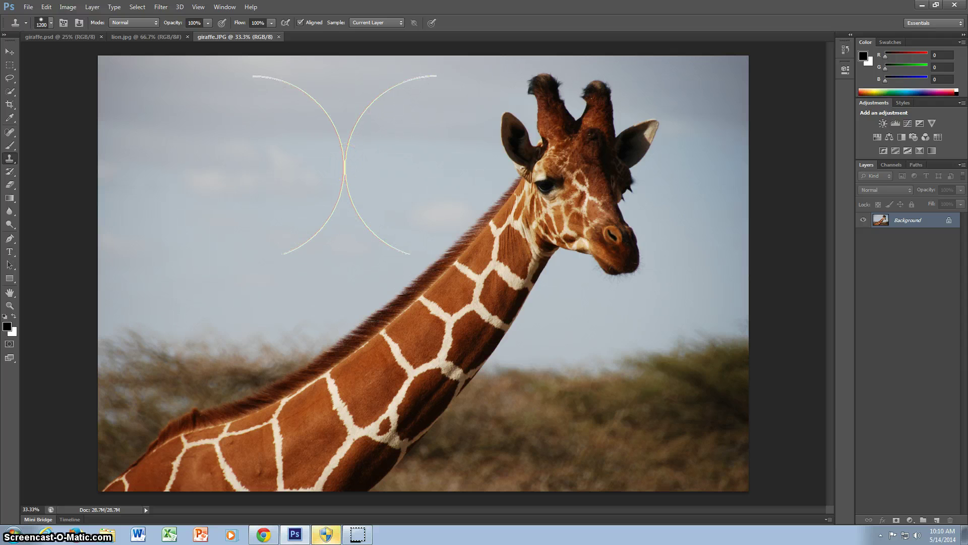
Clone sampled sky over the giraffe's head and muzzle.
alt+click(344, 162)
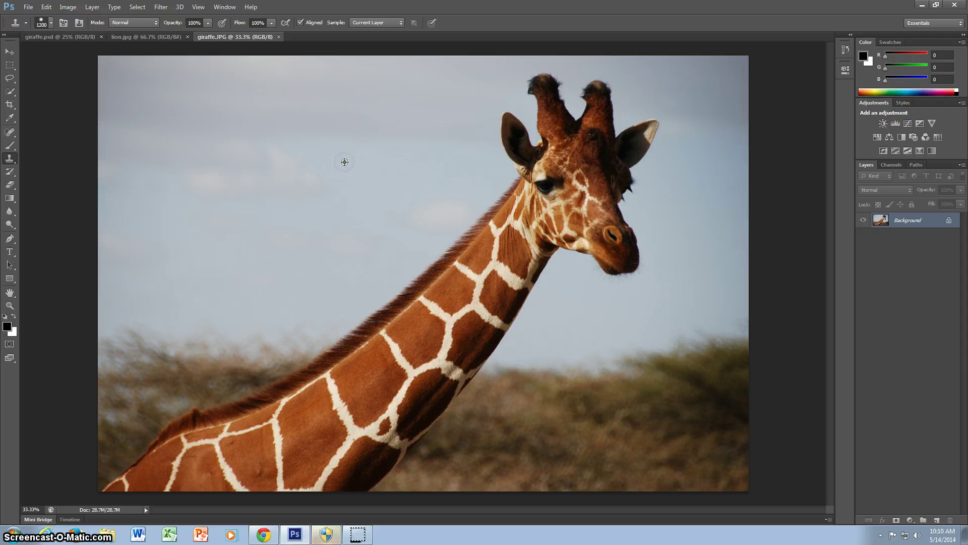
drag(398, 148, 556, 147)
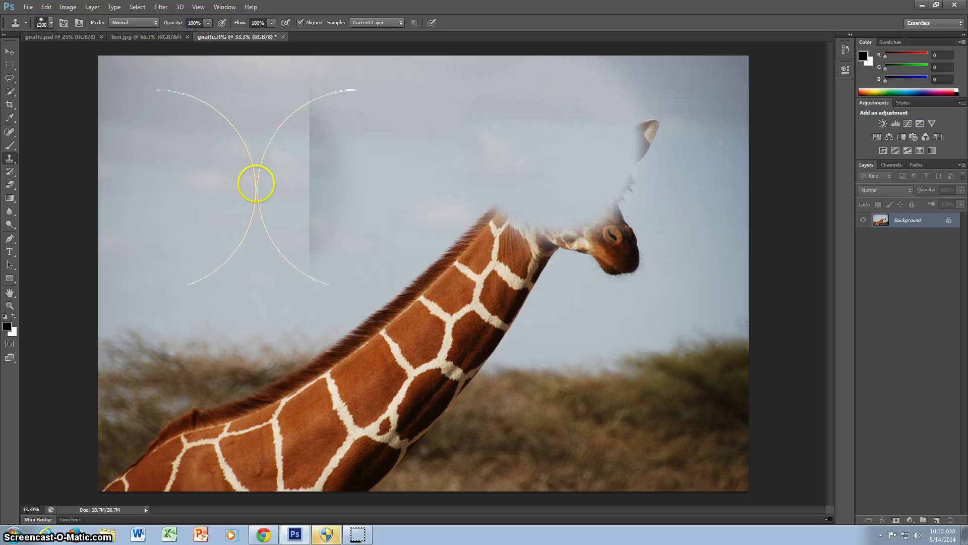
alt+click(316, 203)
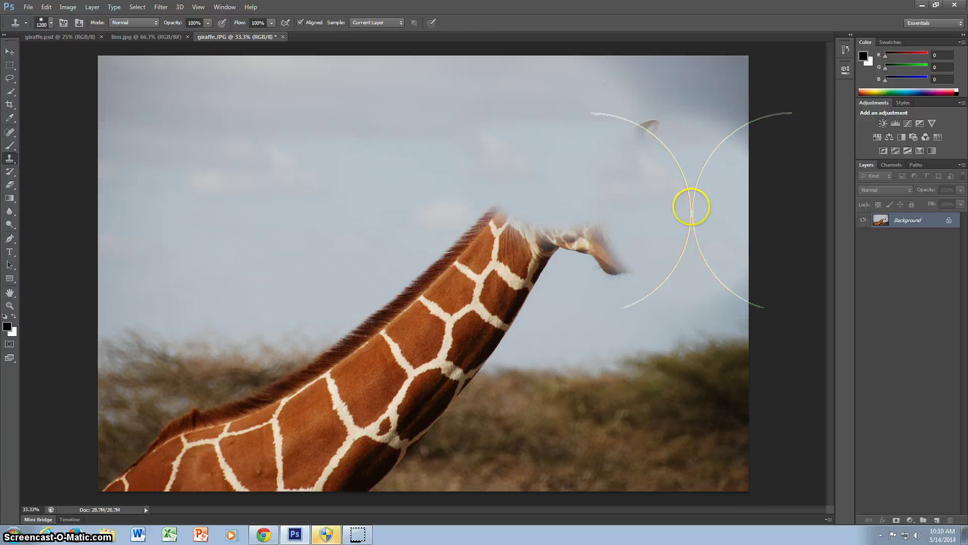
mouse_move(691, 206)
mouse_down()
mouse_move(673, 225)
mouse_move(603, 208)
mouse_up()
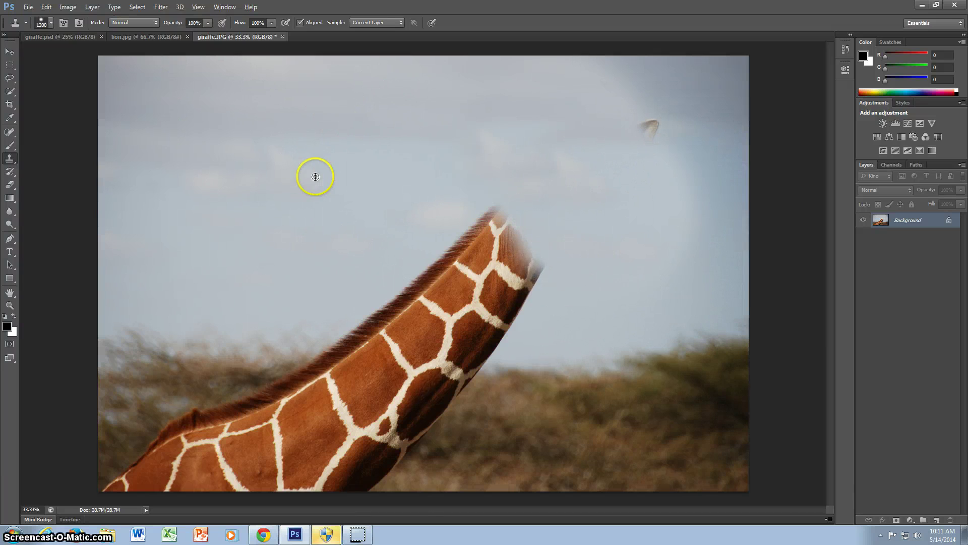
Clone sky over the leftover ear and the neck's upper end, undoing the stray stroke that duplicates the neck.
alt+click(315, 177)
mouse_move(524, 159)
mouse_down()
mouse_move(629, 138)
mouse_move(686, 452)
mouse_up()
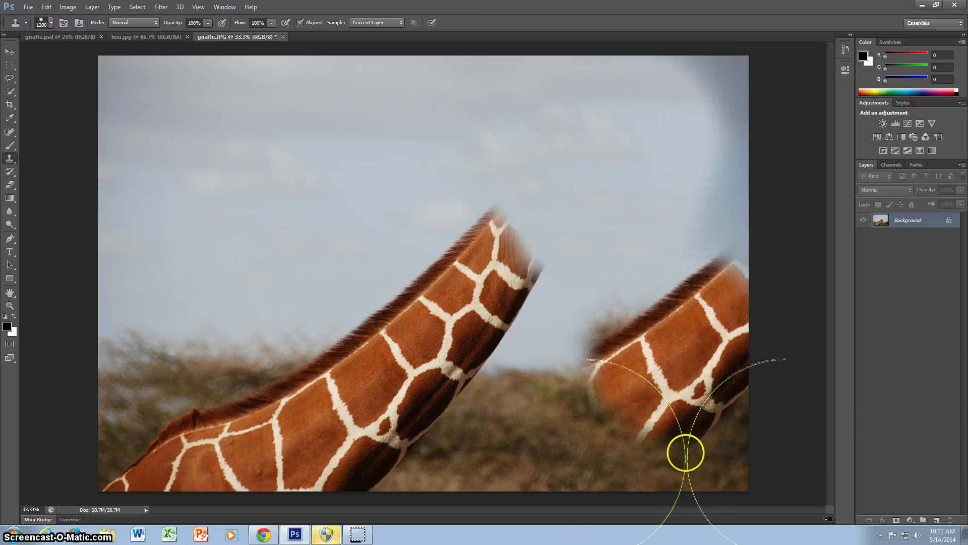
key(ctrl+z)
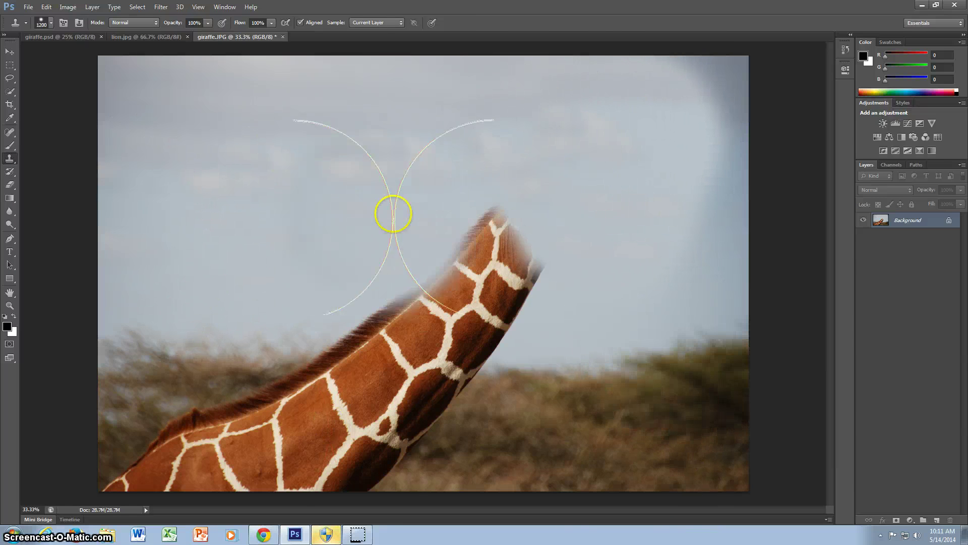
click(533, 166)
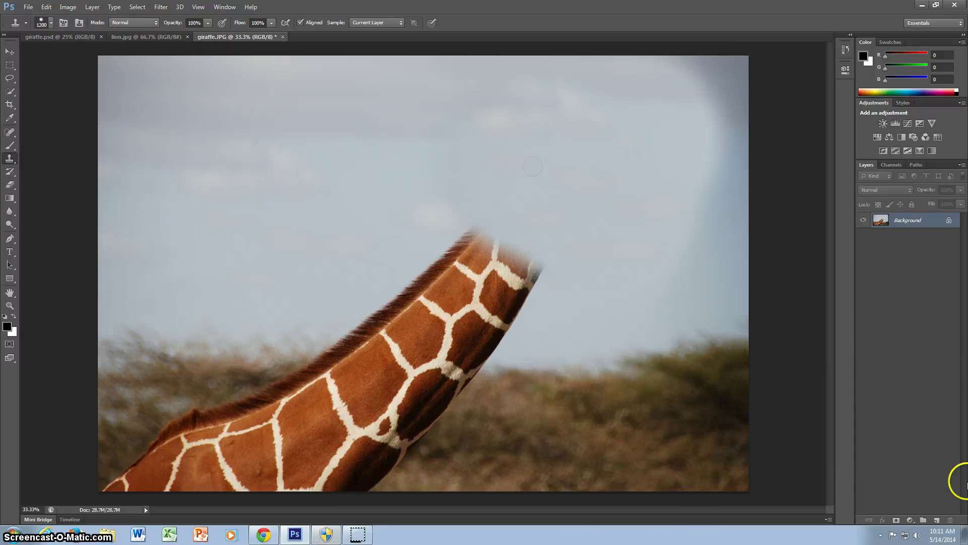
Select the lion's face and mane in lion.jpg with the Quick Selection tool.
click(146, 36)
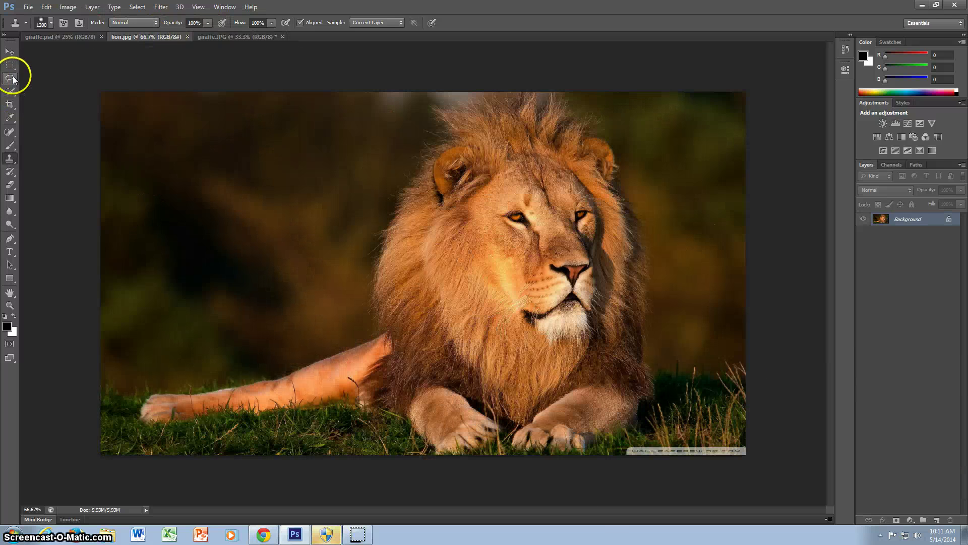
click(9, 91)
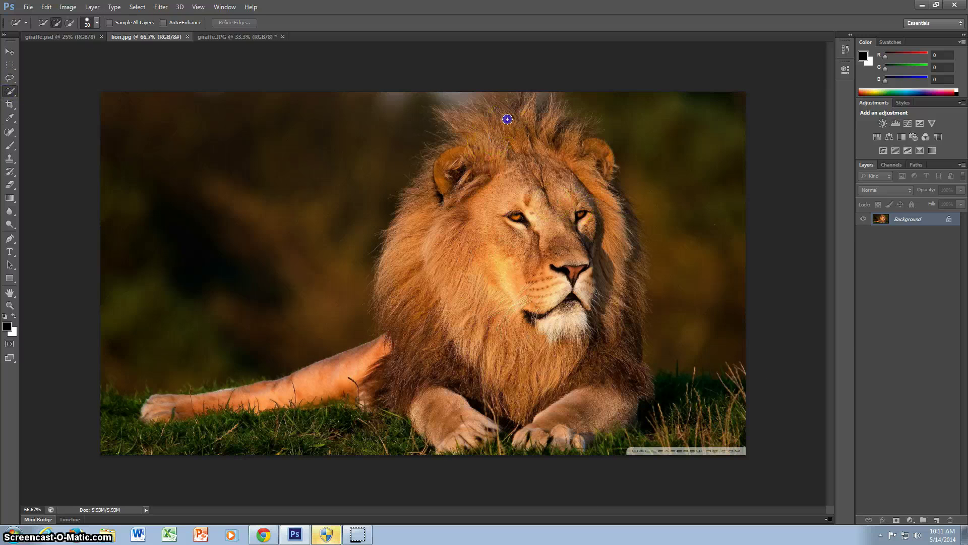
drag(436, 303, 396, 315)
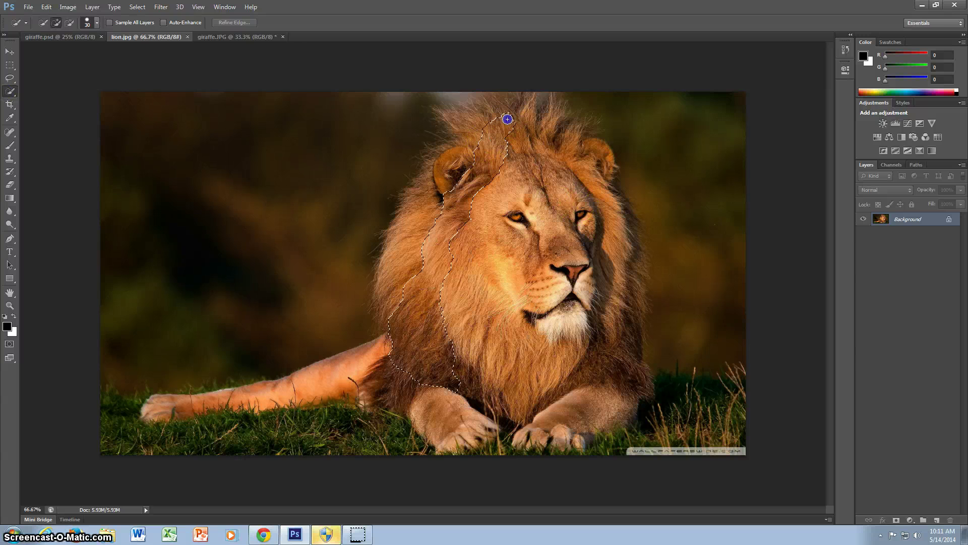
click(507, 119)
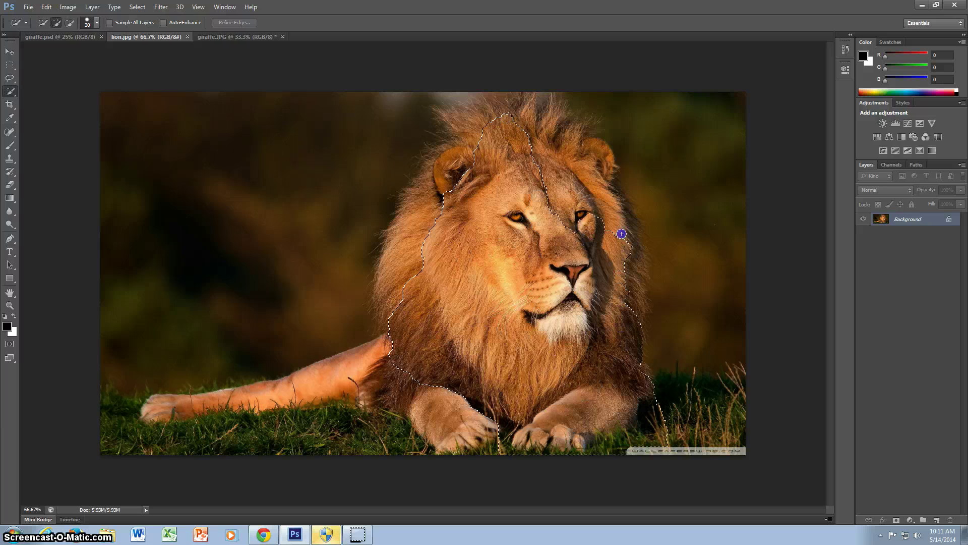
mouse_move(621, 233)
mouse_down()
mouse_move(623, 220)
mouse_move(627, 273)
mouse_up()
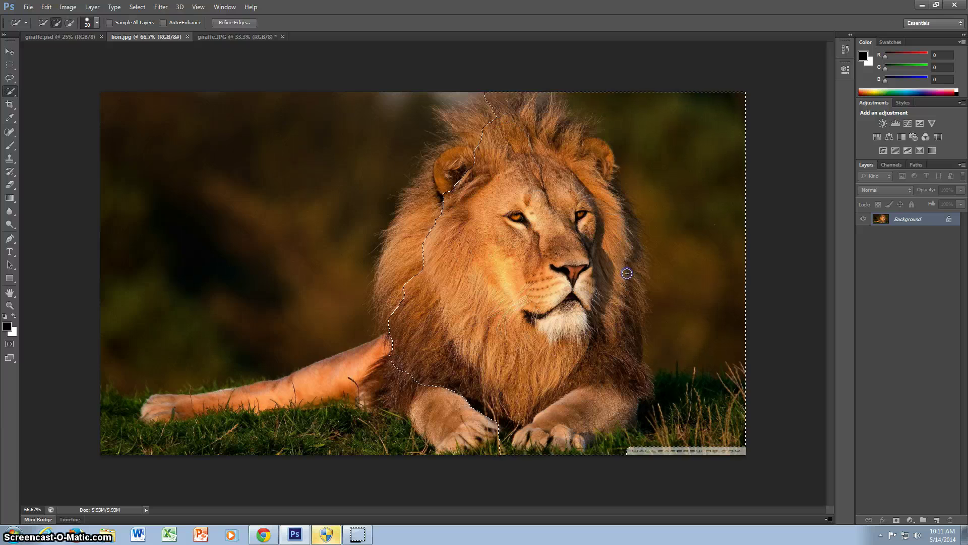
click(492, 102)
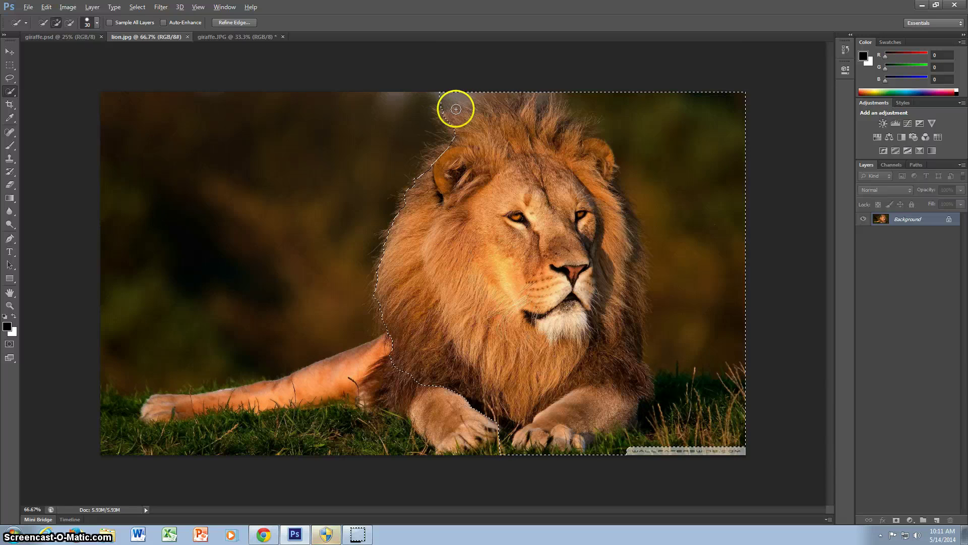
Subtract the background, grass and paws from the lion selection, and add back the missing mane edges and ear.
alt+click(447, 109)
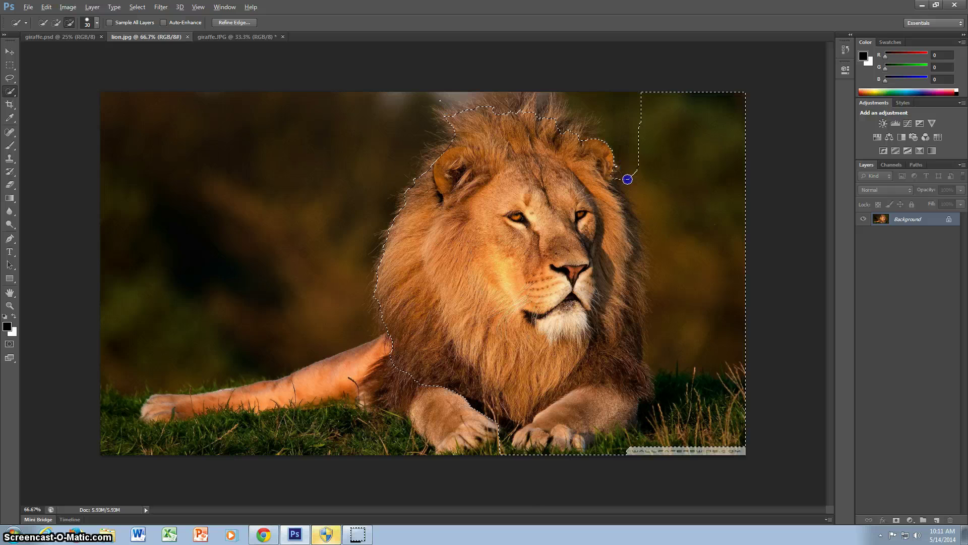
drag(633, 200, 658, 286)
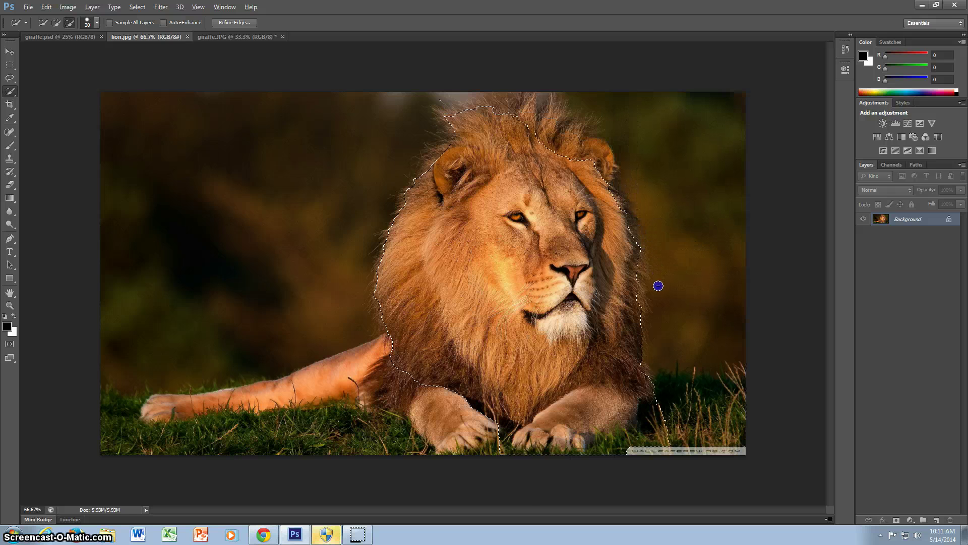
drag(634, 401, 558, 405)
drag(513, 432, 506, 430)
click(427, 167)
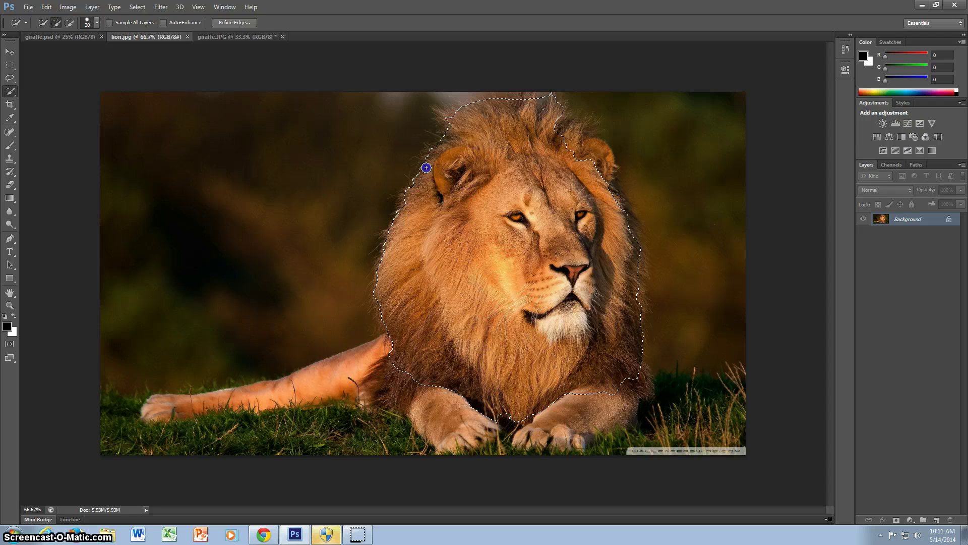
drag(595, 139, 623, 162)
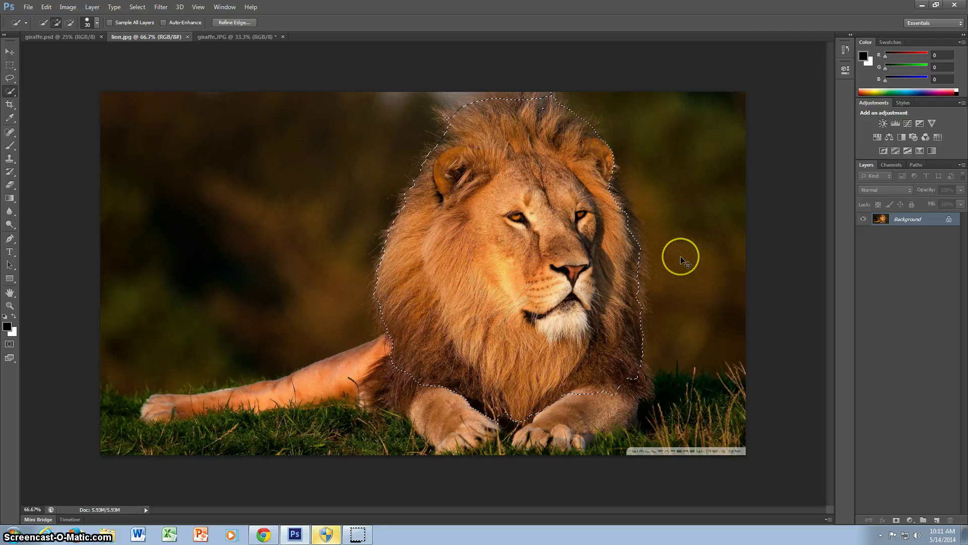
Copy the selected lion head into giraffe.JPG and place it over the upper end of the giraffe's neck.
click(252, 37)
key(ctrl+v)
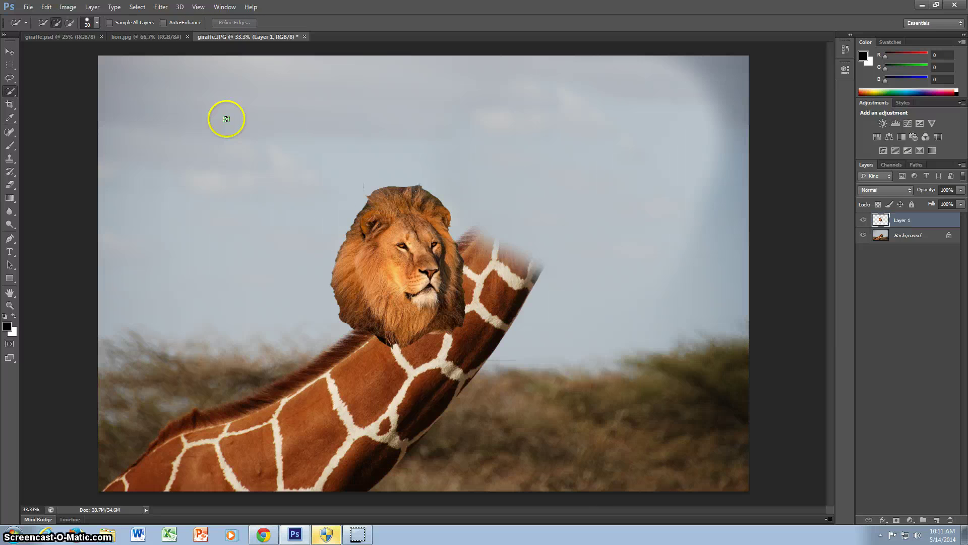
click(7, 52)
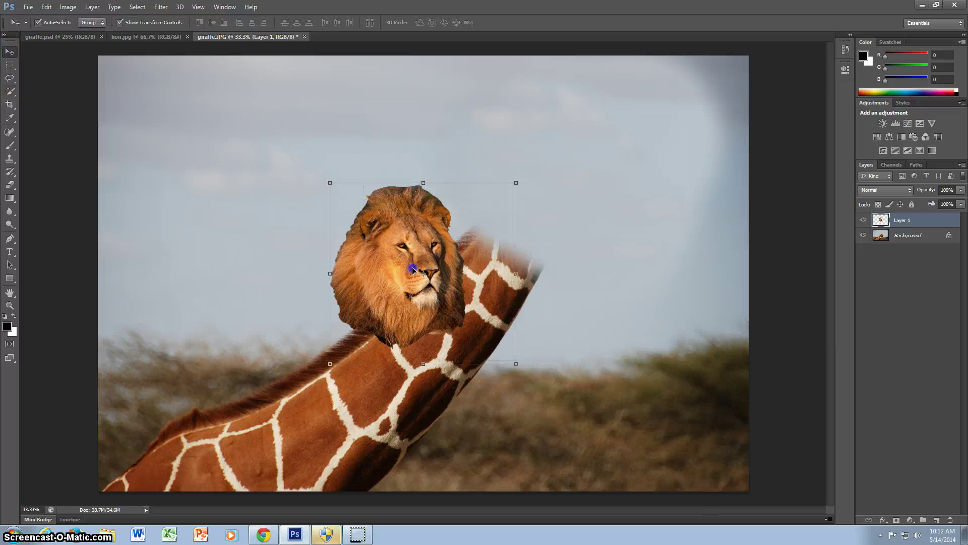
drag(412, 270, 547, 206)
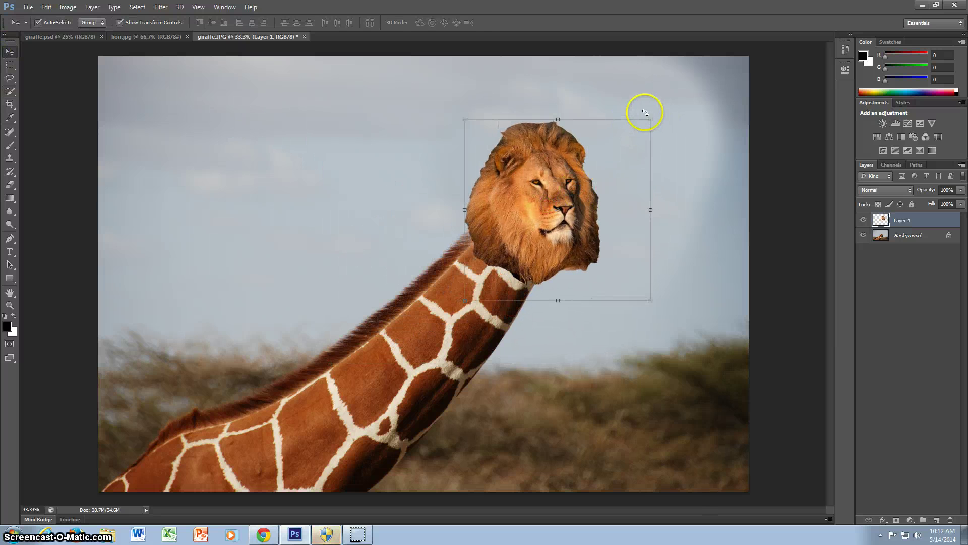
Enlarge the lion head to about 161% width and 143% height so it covers the end of the neck.
drag(650, 119, 707, 84)
drag(639, 159, 623, 165)
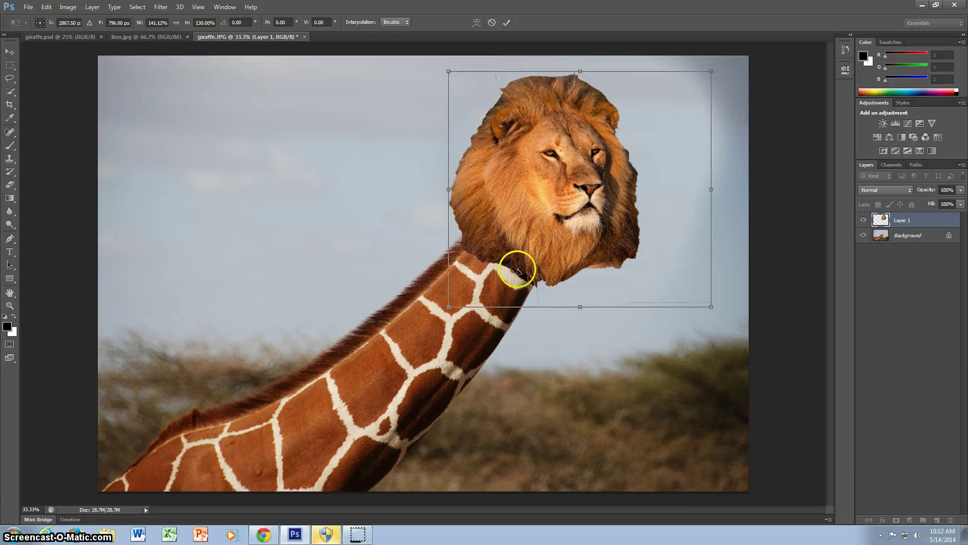
drag(448, 306, 413, 331)
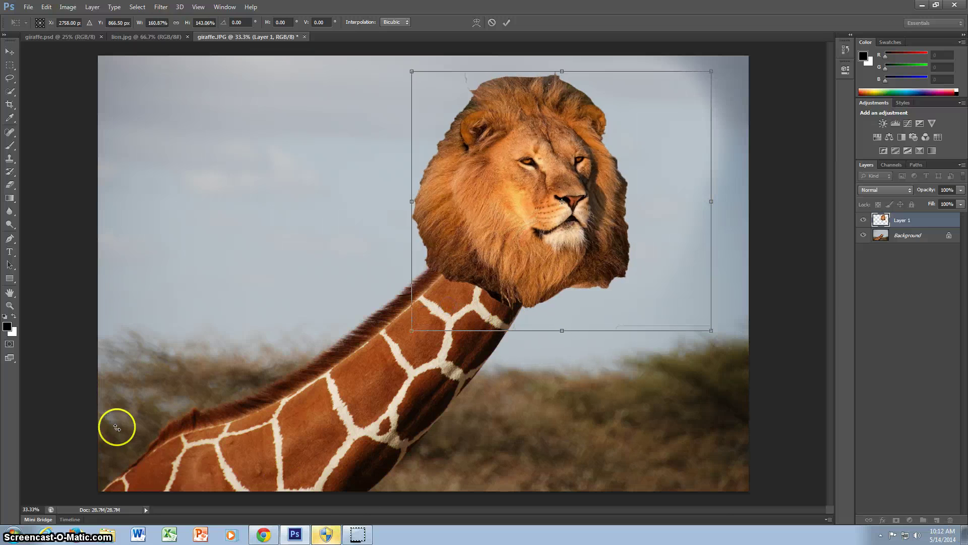
Rotate the lion head about 2.79° clockwise and apply the transformation.
right_click(519, 433)
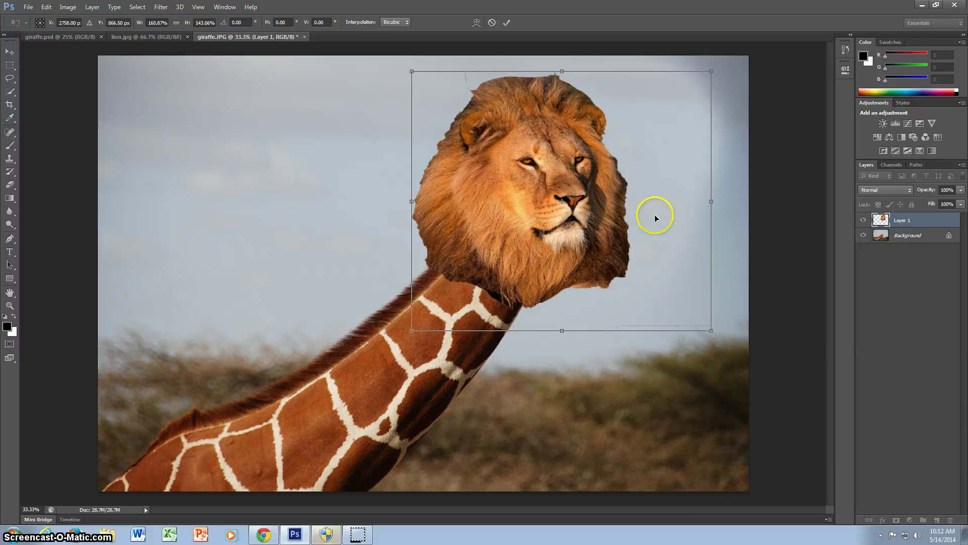
drag(721, 61, 719, 69)
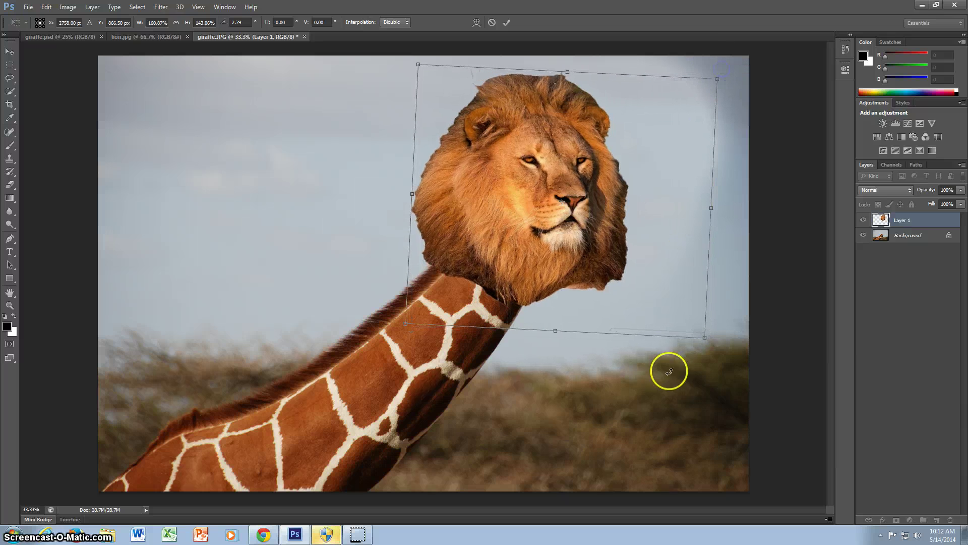
click(10, 157)
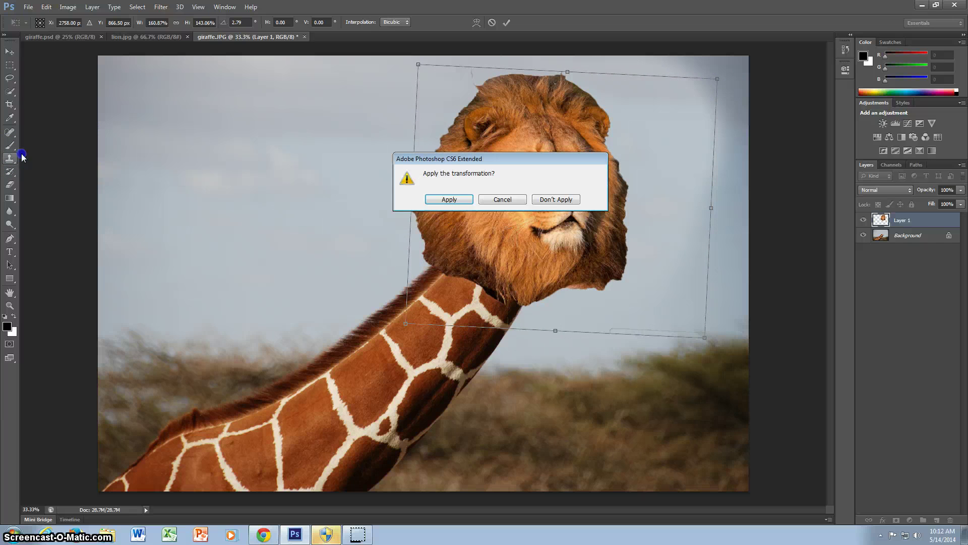
click(440, 200)
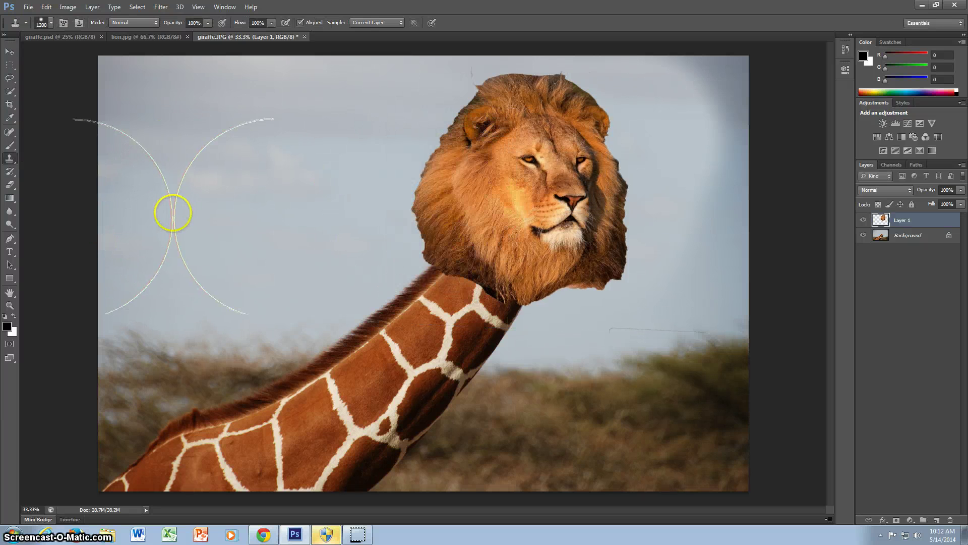
Reduce the Clone Stamp brush to 200 px and clone mane fur along the mane's left edge up to the ear.
key([)
key([)
key([)
key([)
key([)
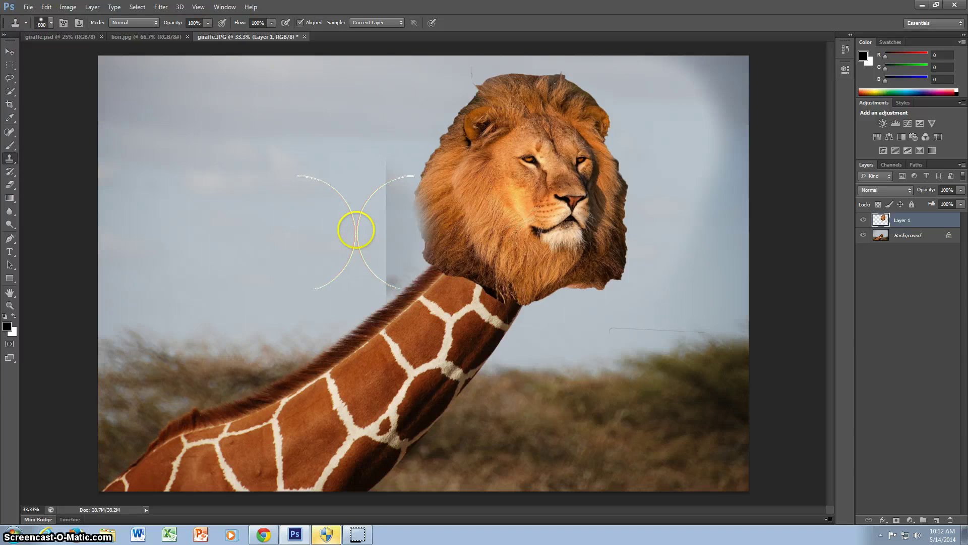
key(bracketleft)
key(bracketleft)
key(bracketleft)
key(bracketleft)
key(bracketleft)
mouse_move(426, 221)
mouse_down()
mouse_move(441, 212)
mouse_move(430, 223)
mouse_up()
key(bracketleft)
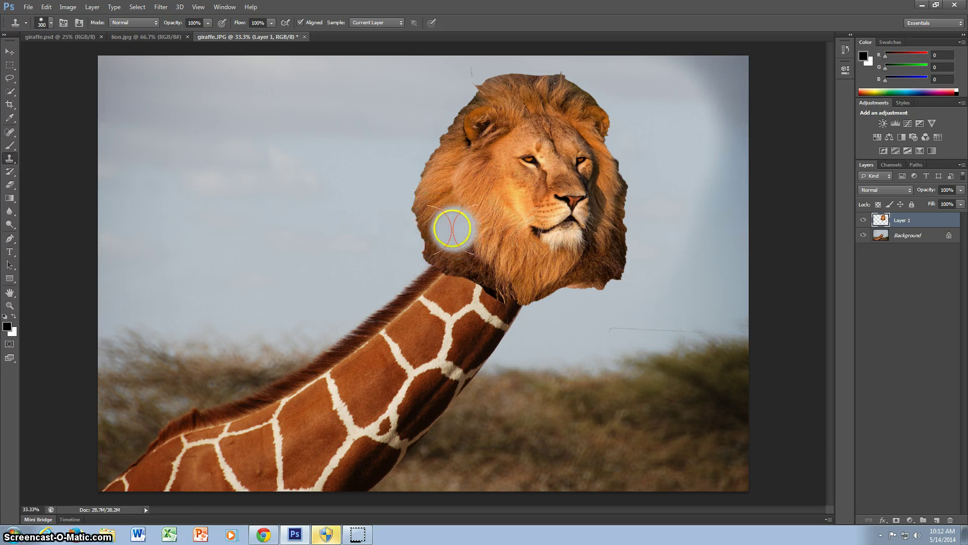
mouse_move(445, 227)
mouse_down()
mouse_move(430, 227)
mouse_move(430, 216)
mouse_up()
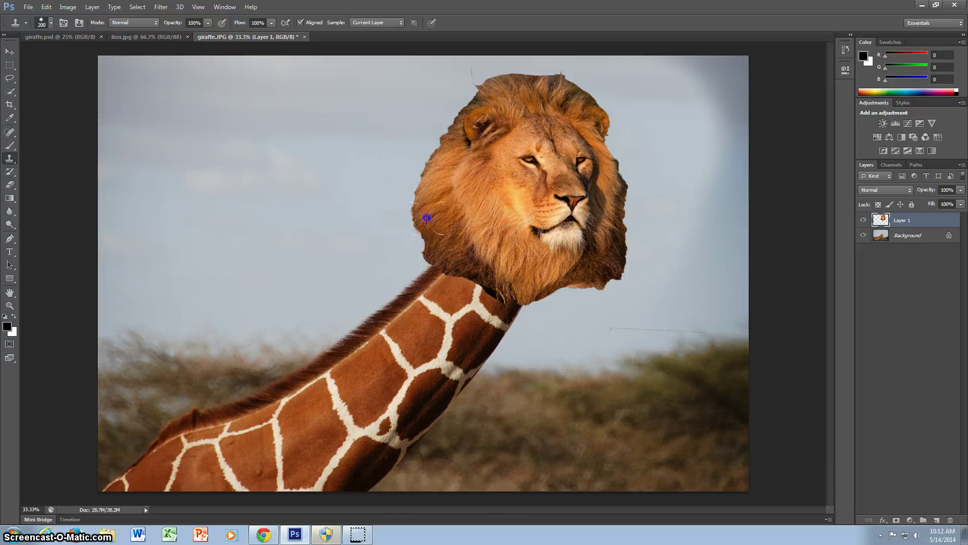
click(433, 204)
mouse_move(434, 203)
mouse_down()
mouse_move(434, 176)
mouse_move(471, 164)
mouse_move(455, 146)
mouse_up()
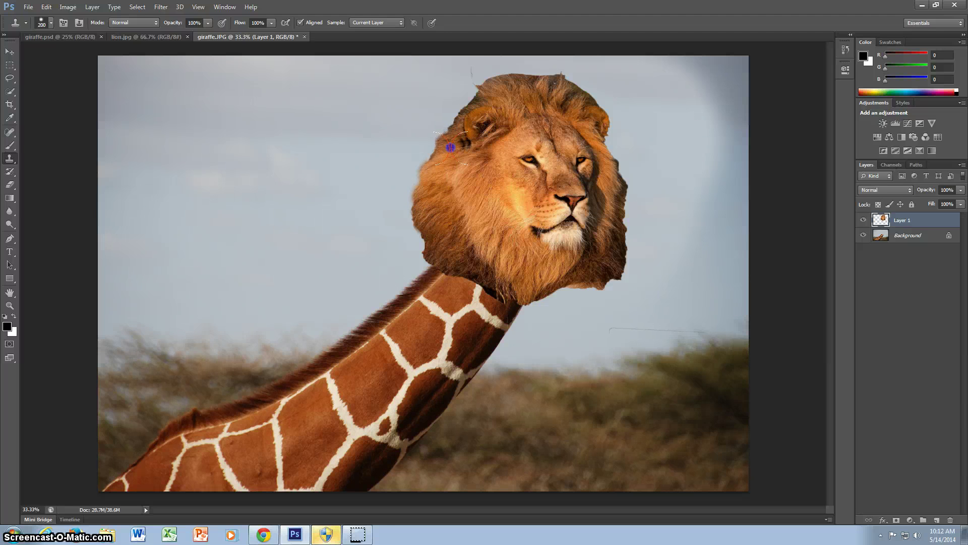
click(456, 134)
Clone fur along the top of the lion's mane with a 150 px brush to extend its cut-out edge.
mouse_move(490, 91)
mouse_down()
mouse_move(554, 88)
mouse_move(526, 99)
mouse_move(515, 84)
mouse_move(549, 94)
mouse_move(555, 87)
mouse_move(586, 99)
mouse_move(596, 124)
mouse_move(579, 127)
mouse_move(581, 100)
mouse_up()
alt+click(550, 94)
click(555, 88)
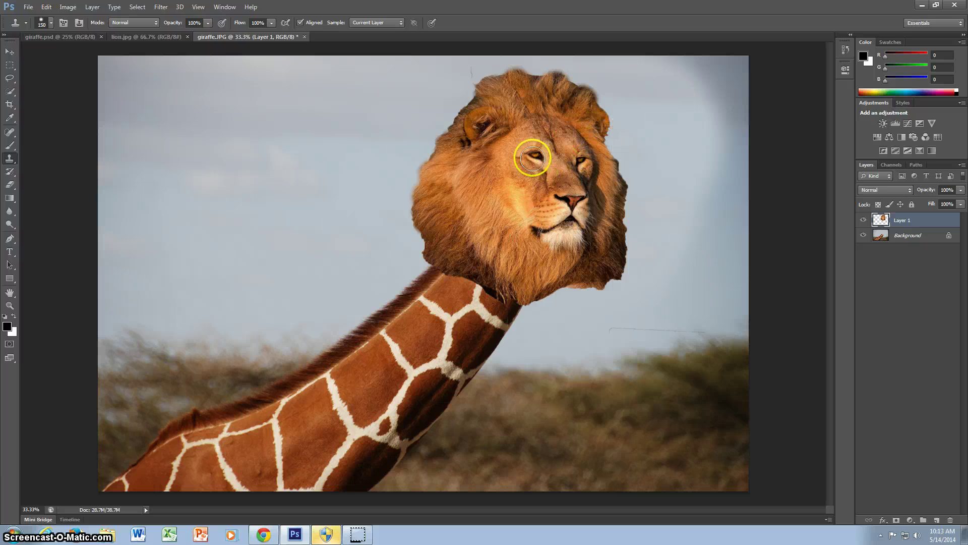
Clone fur into the gap in the mane's edge above the left ear, reducing the brush to 80 px and 50 px.
mouse_move(533, 158)
mouse_down()
mouse_move(478, 130)
mouse_move(458, 132)
mouse_up()
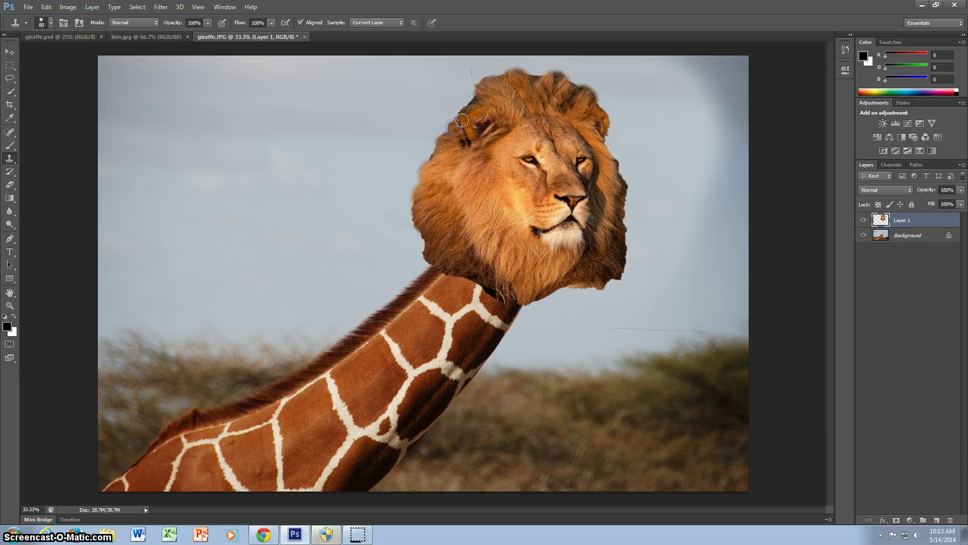
drag(462, 114, 475, 108)
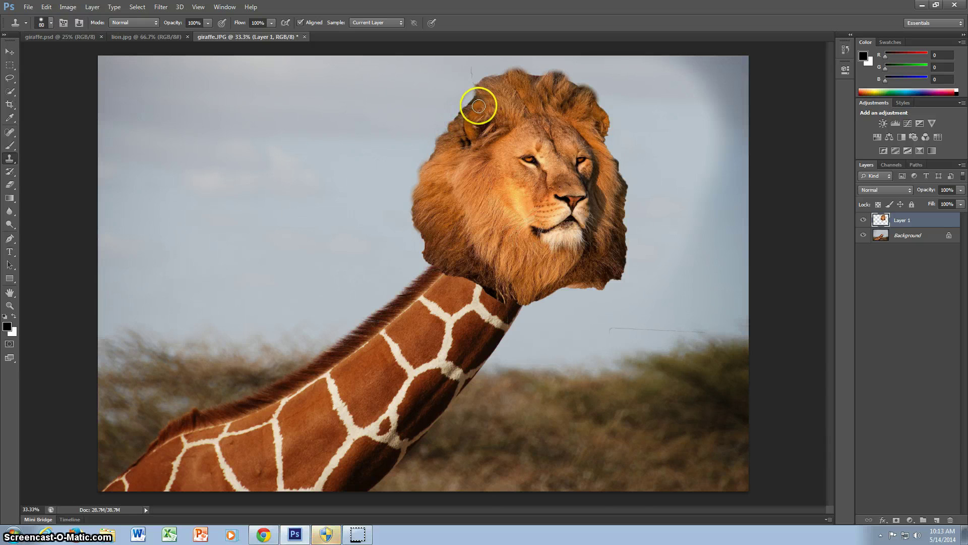
key(bracketleft)
key(bracketleft)
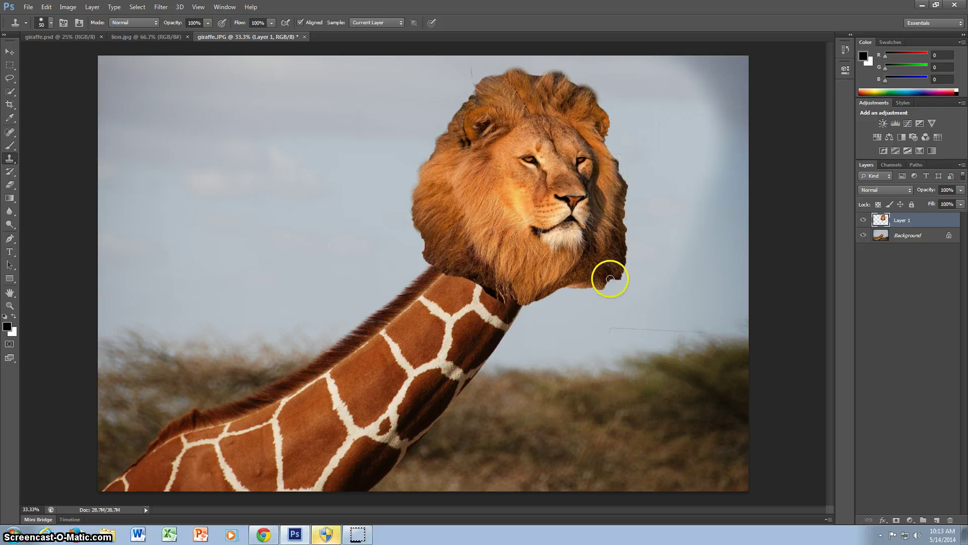
Enlarge the Clone Stamp brush to 200 px and clone fur along the mane's right edge beside the lion's face.
key(bracketright)
key(bracketright)
key(bracketright)
key(bracketright)
key(bracketright)
key(bracketright)
key(bracketright)
key(bracketright)
key(bracketright)
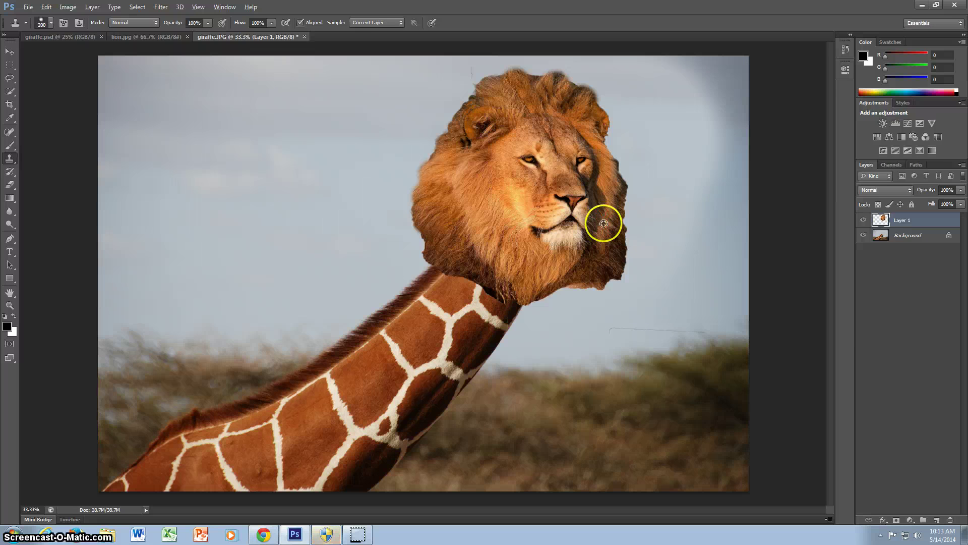
alt+click(614, 208)
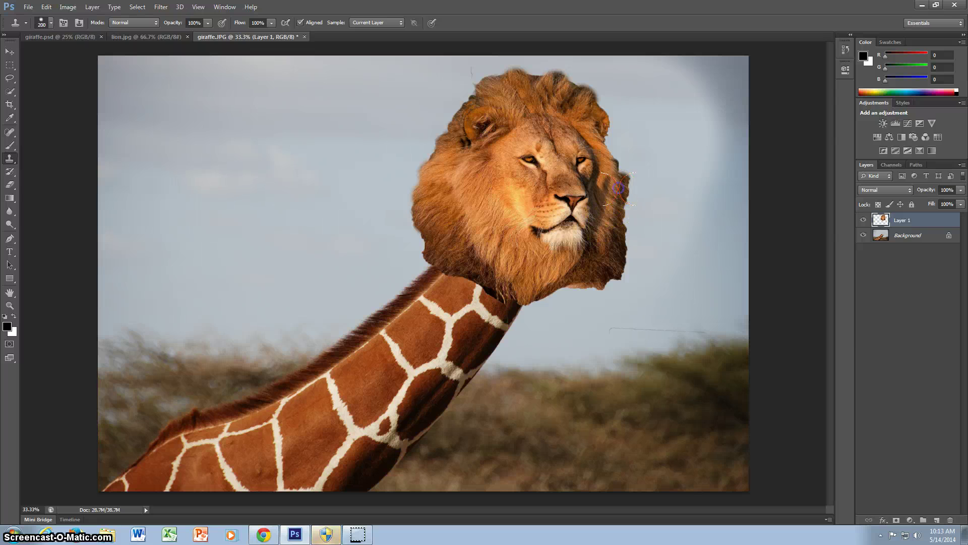
mouse_move(609, 222)
mouse_down()
mouse_move(616, 230)
mouse_move(625, 214)
mouse_move(607, 216)
mouse_move(609, 144)
mouse_up()
Clone dark mane fur over the lower-right edge of the mane with a 150 px brush to round it off.
key(bracketleft)
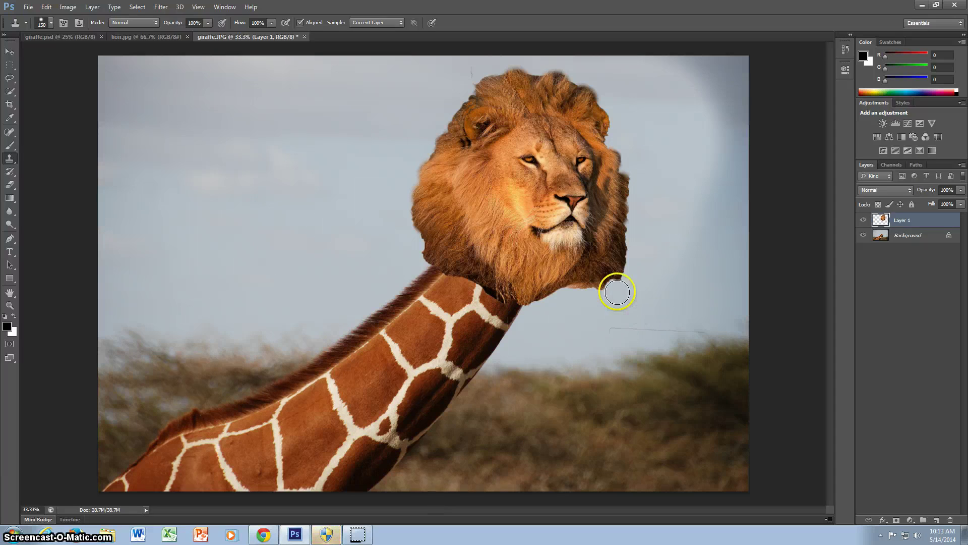
drag(595, 295, 591, 268)
mouse_move(593, 273)
mouse_down()
mouse_move(599, 281)
mouse_move(612, 266)
mouse_move(642, 216)
mouse_move(607, 223)
mouse_move(612, 233)
mouse_move(627, 217)
mouse_move(614, 233)
mouse_up()
alt+click(613, 233)
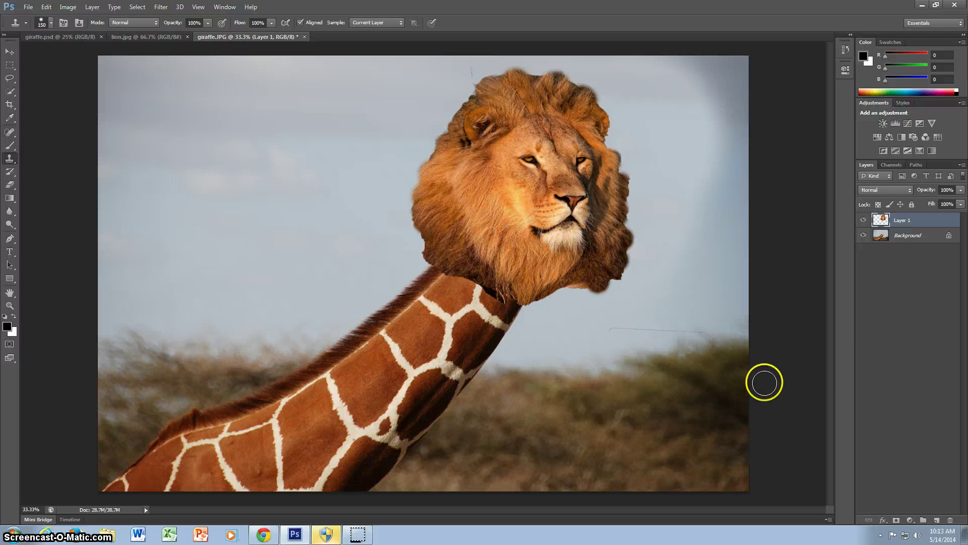
Clone fur along the mane's bottom edge below the chin and where it meets the giraffe's neck.
alt+click(546, 282)
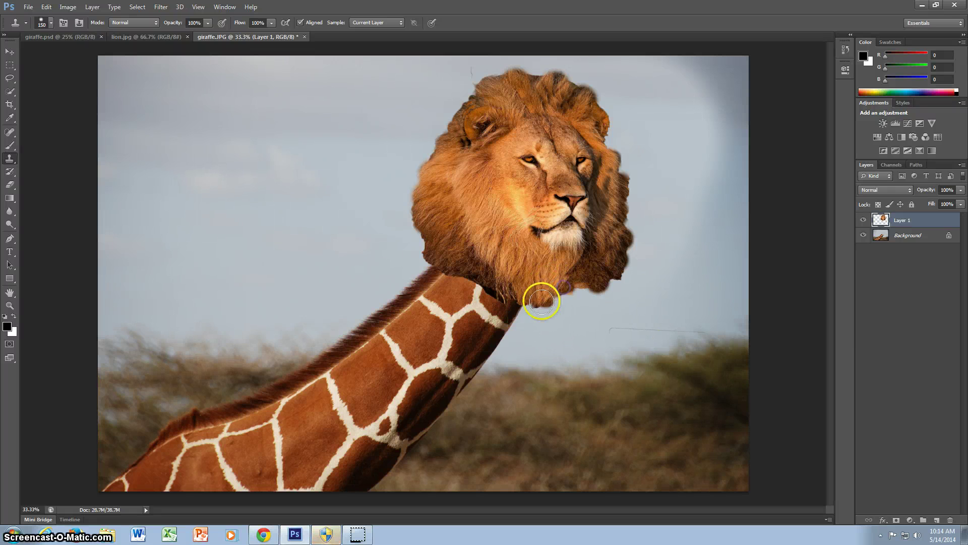
alt+click(527, 296)
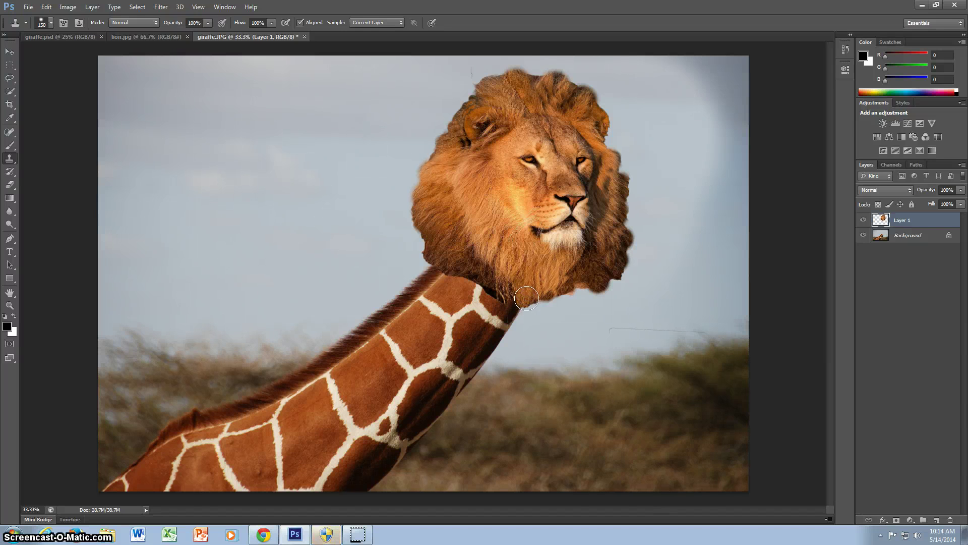
click(508, 283)
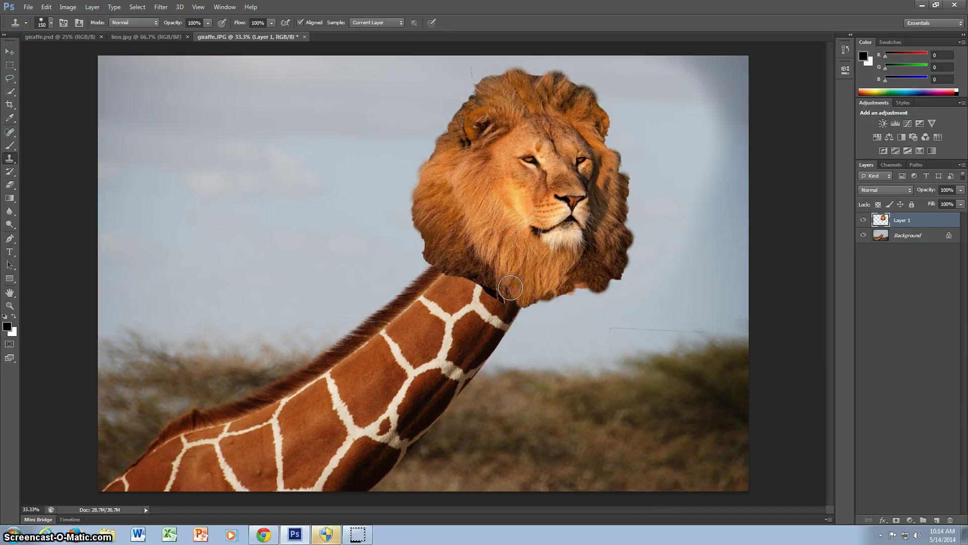
click(508, 289)
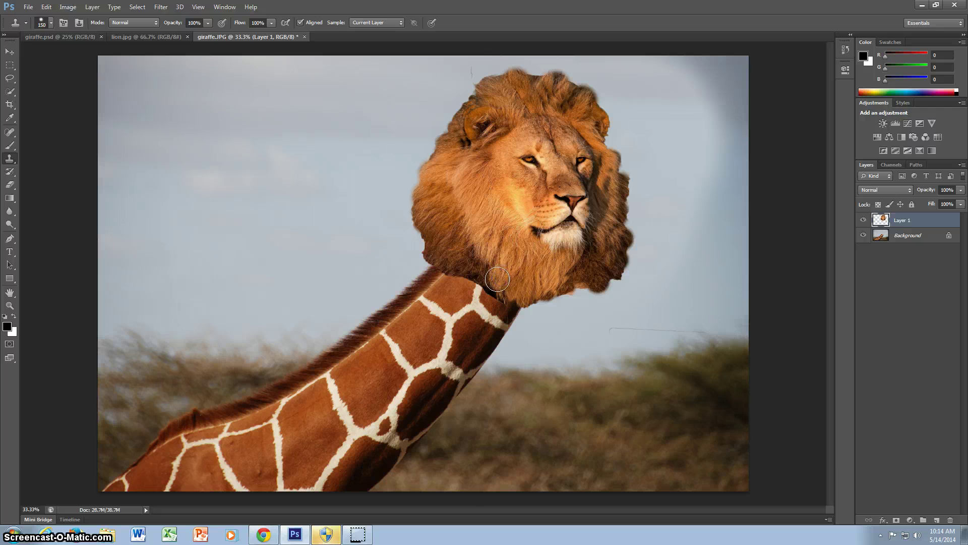